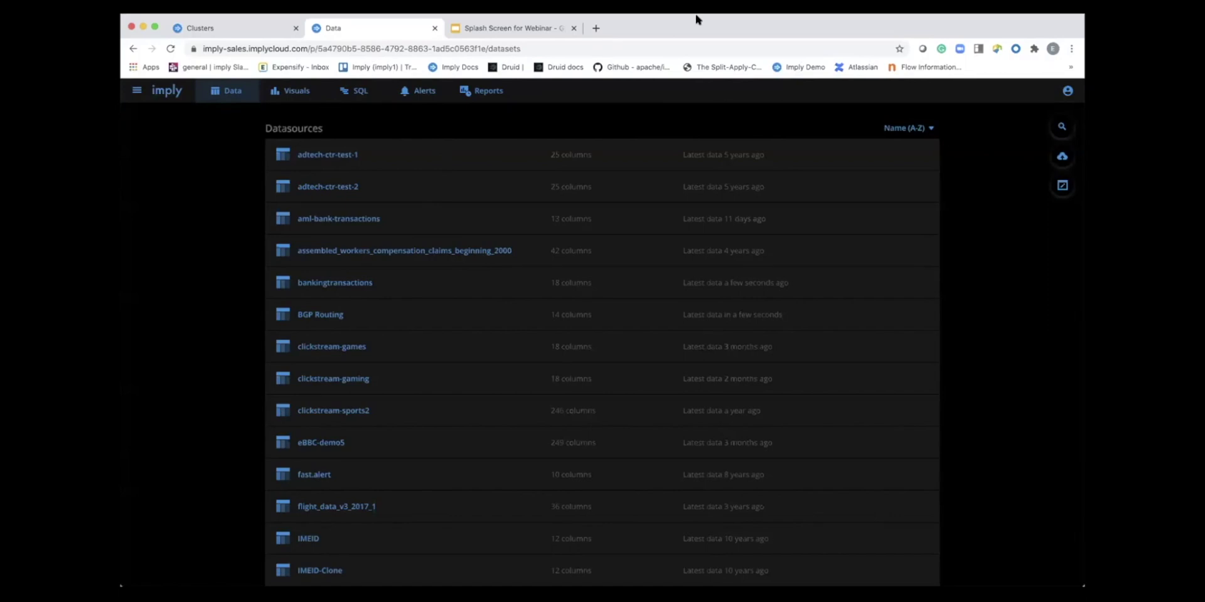
Switch to the Visuals page and browse the Data cubes and Dashboards lists.
scroll(570, 355, "down", 1)
scroll(572, 360, "up", 1)
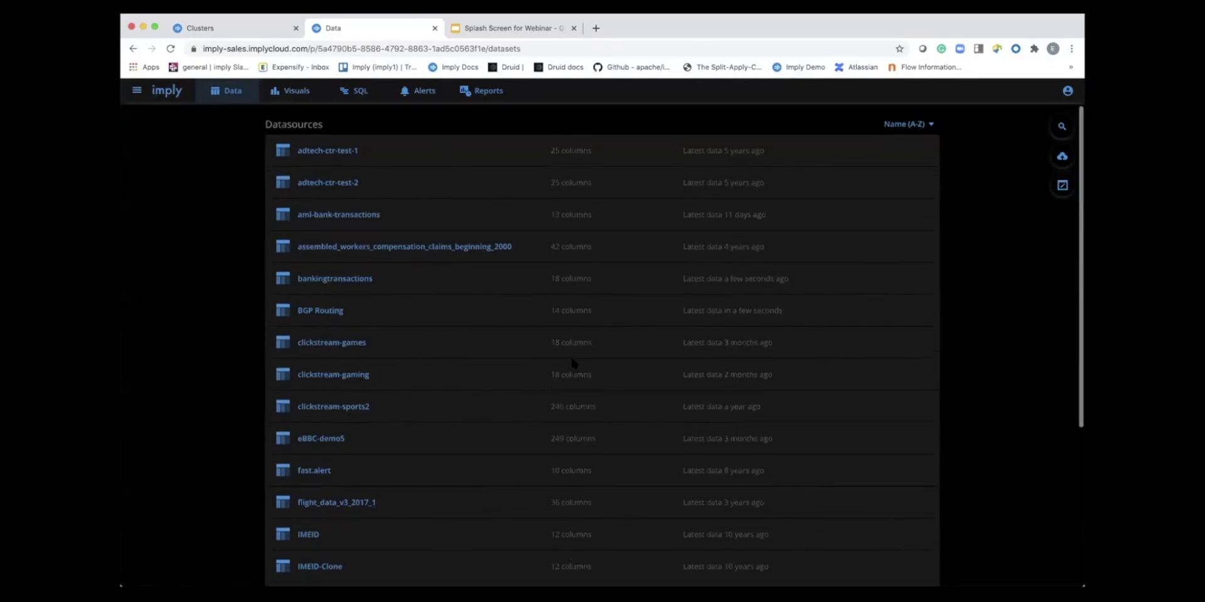
scroll(572, 362, "up", 1)
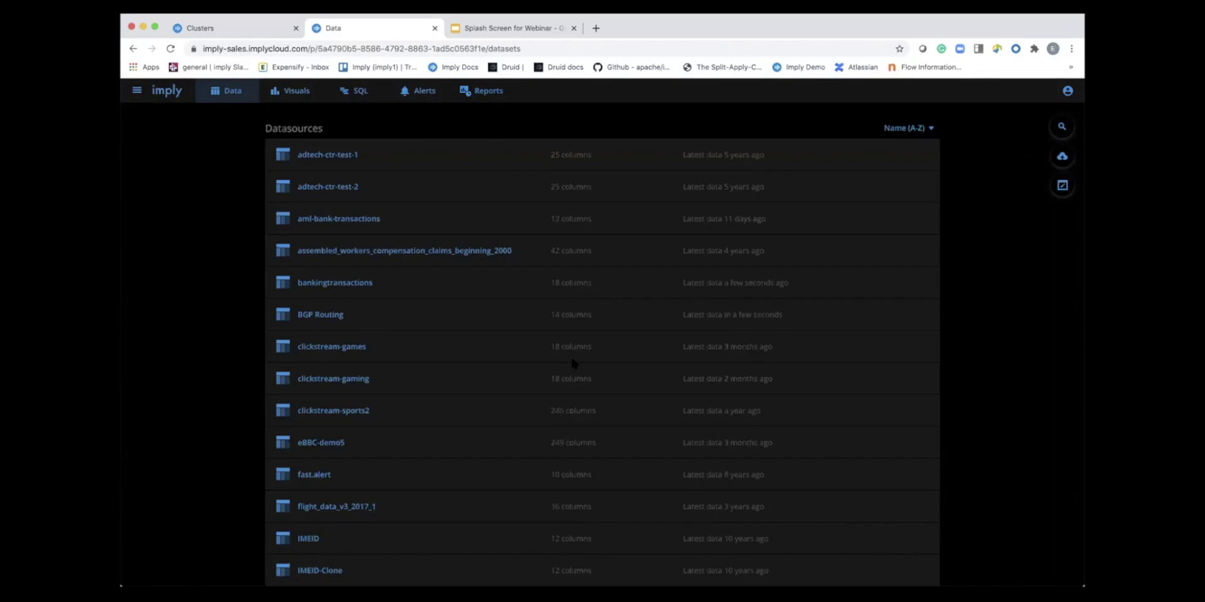
scroll(613, 457, "down", 5)
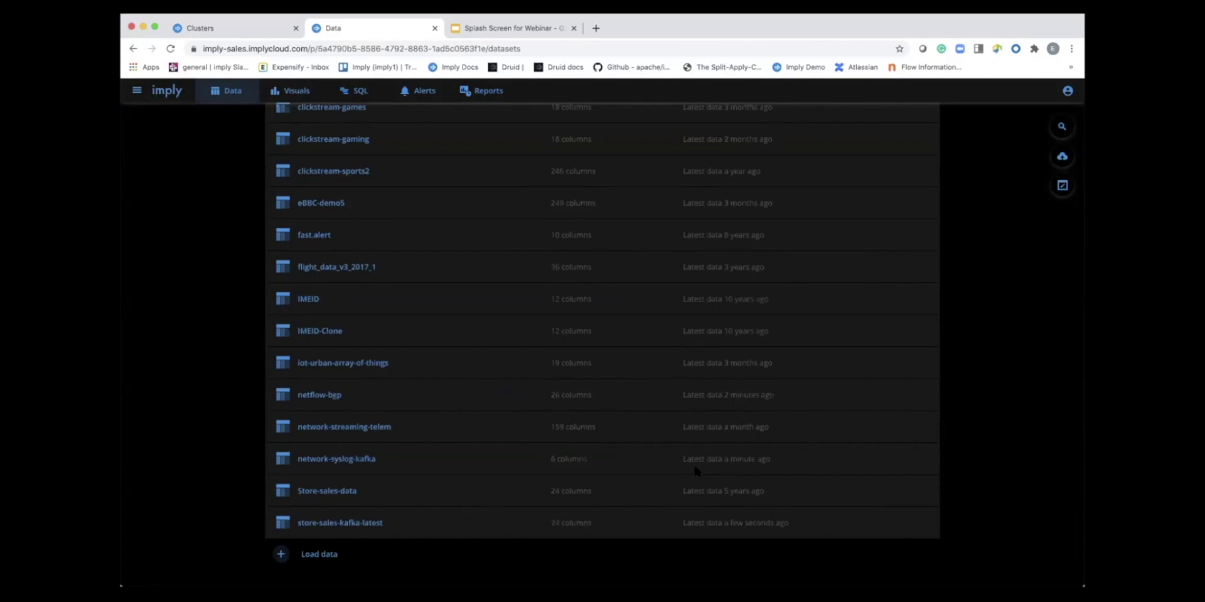
scroll(665, 310, "up", 5)
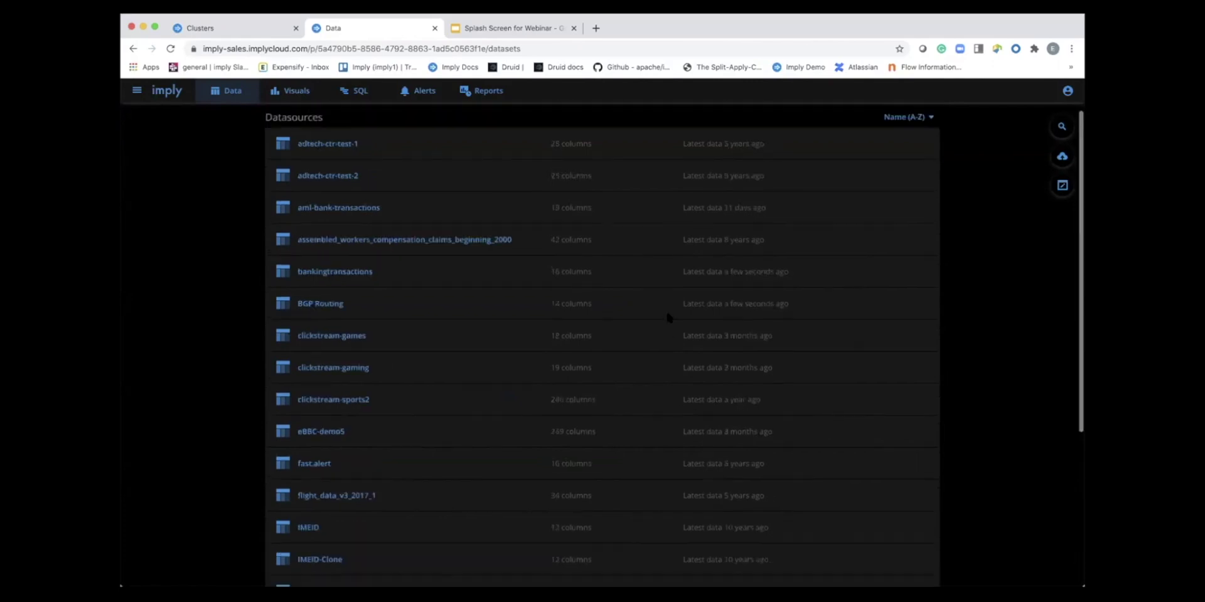
left_click(290, 91)
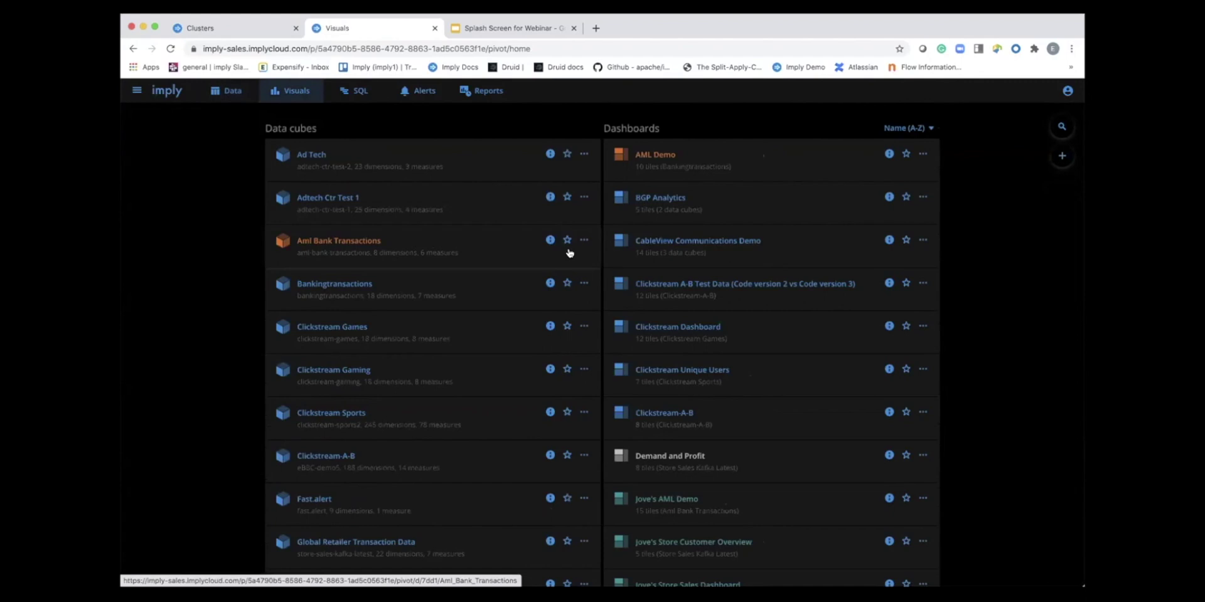
scroll(936, 452, "down", 4)
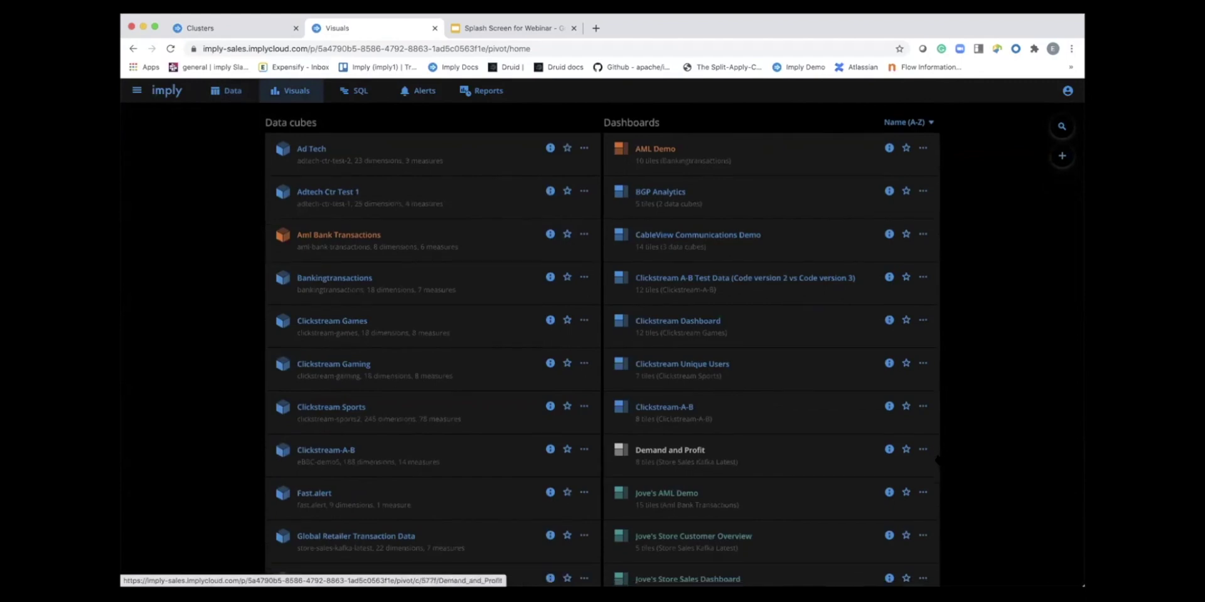
scroll(801, 473, "down", 1)
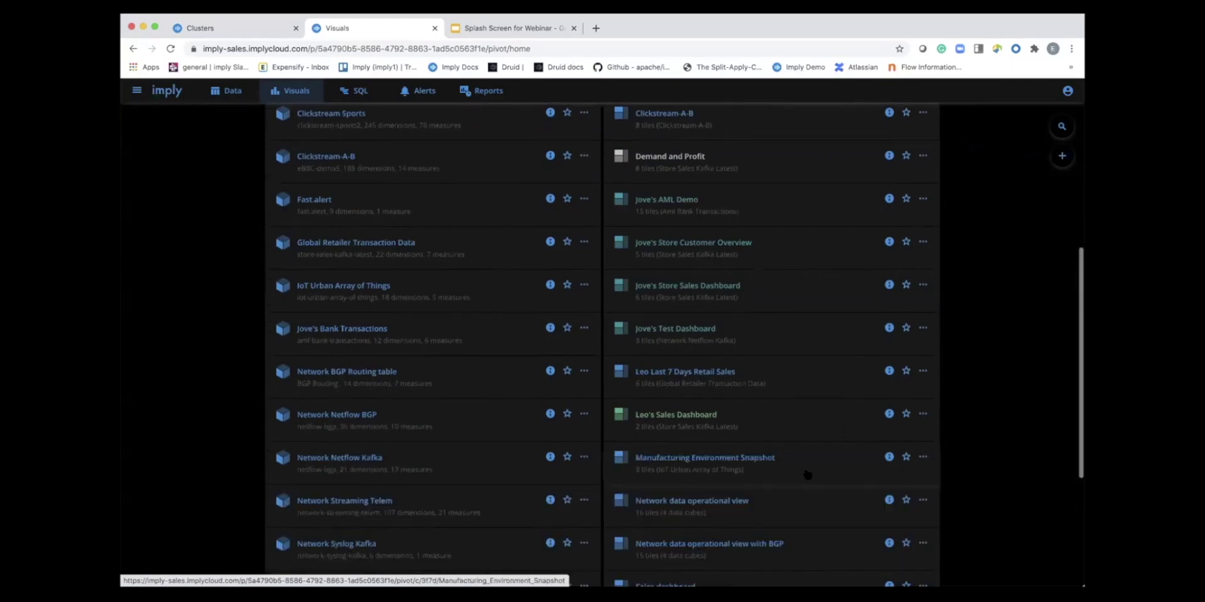
Open the 'Network data operational view with BGP' dashboard.
left_click(785, 547)
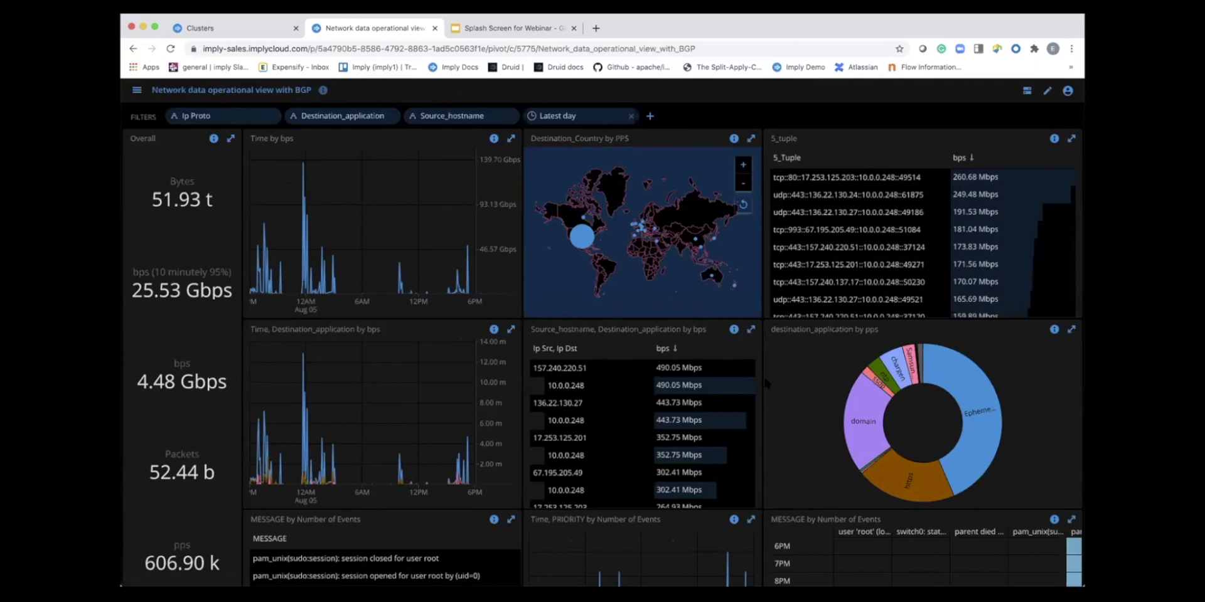
Filter the dashboard to the chargen slice of the destination_application by pps donut.
mouse_move(405, 254)
mouse_move(868, 430)
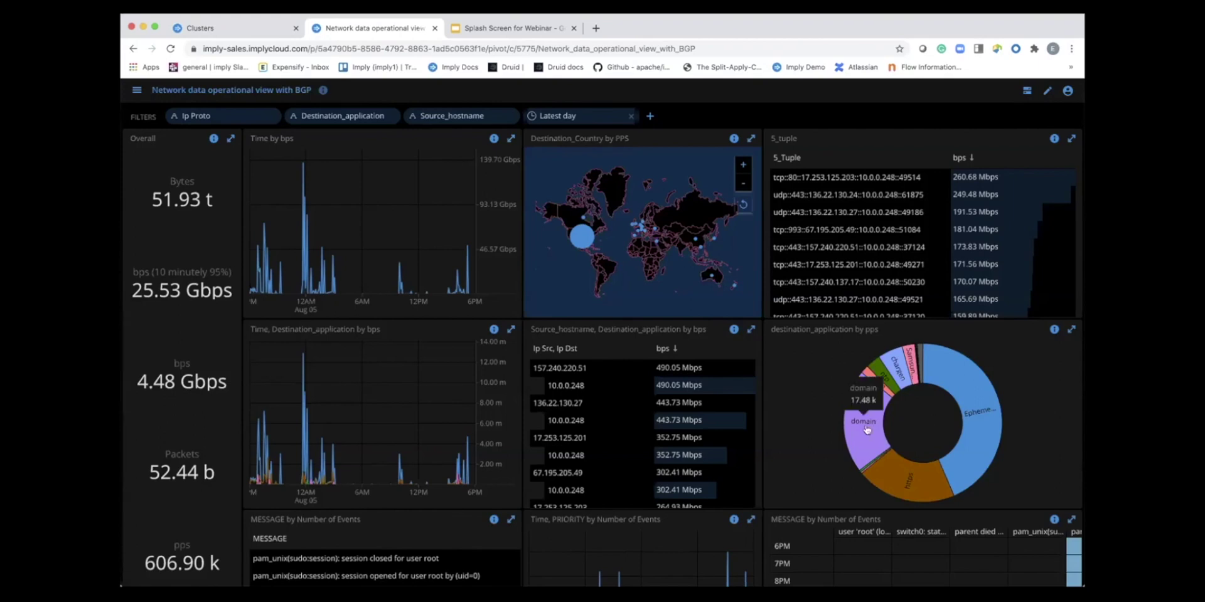
mouse_move(929, 374)
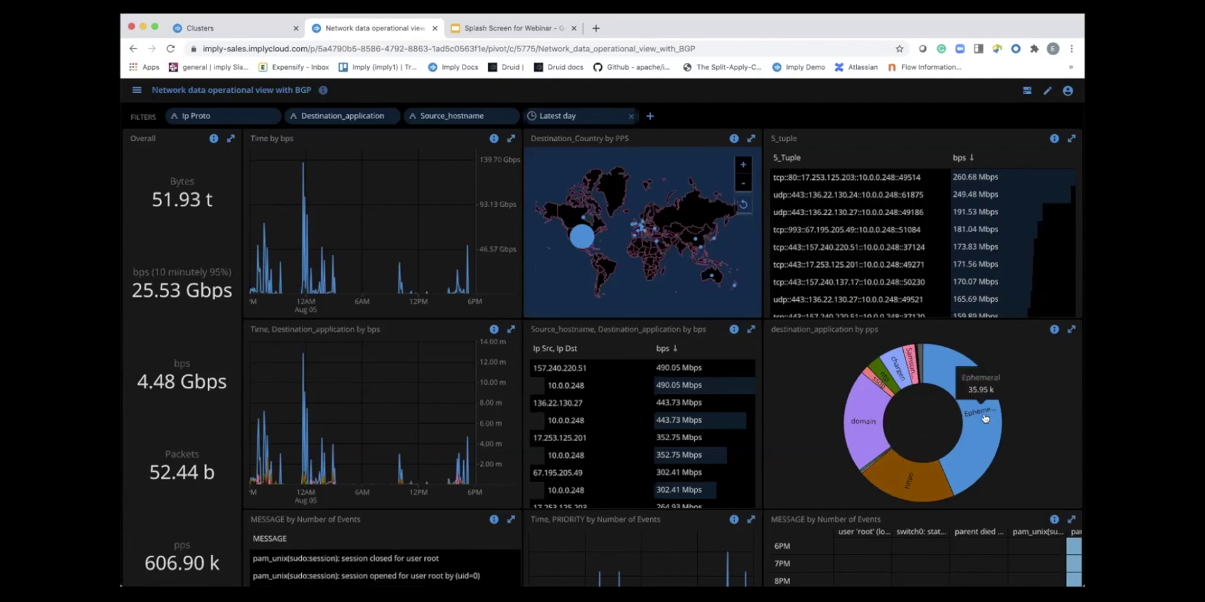
left_click(895, 363)
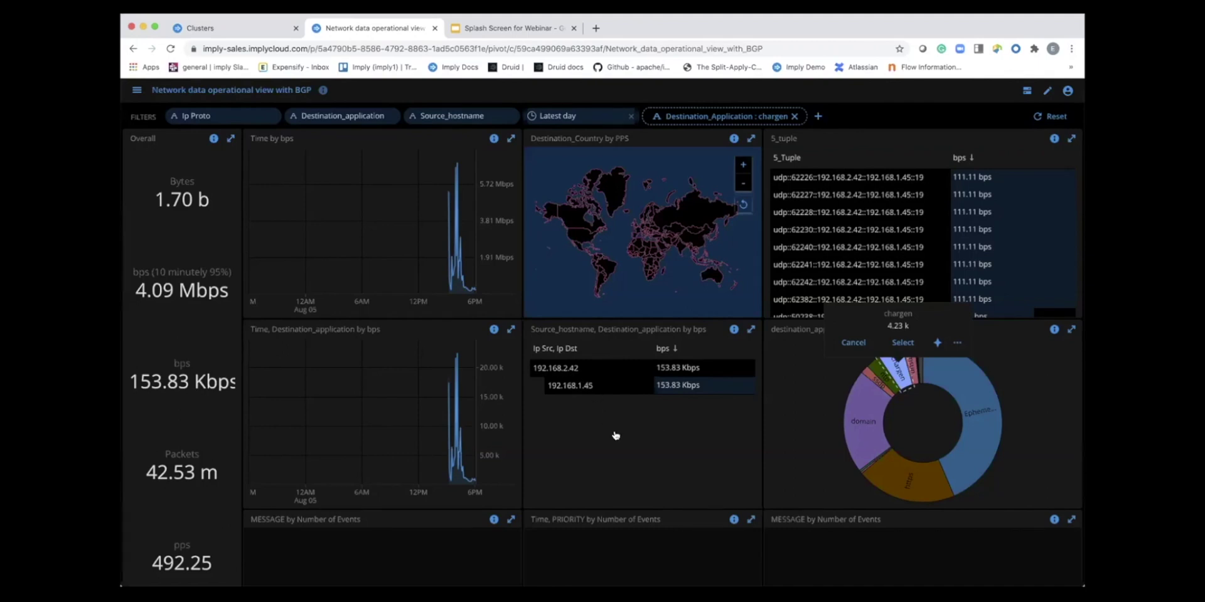
Discard the pending chargen filter and review the interface bps, interface stats and laser-power panels.
left_click(852, 343)
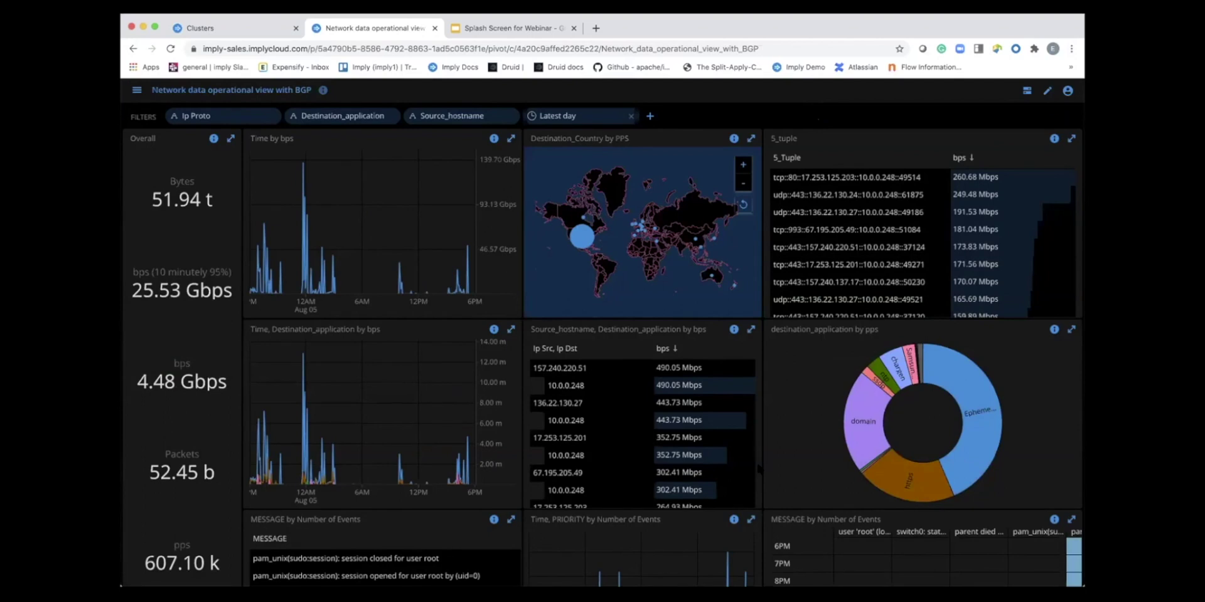
scroll(722, 439, "down", 3)
scroll(763, 463, "down", 3)
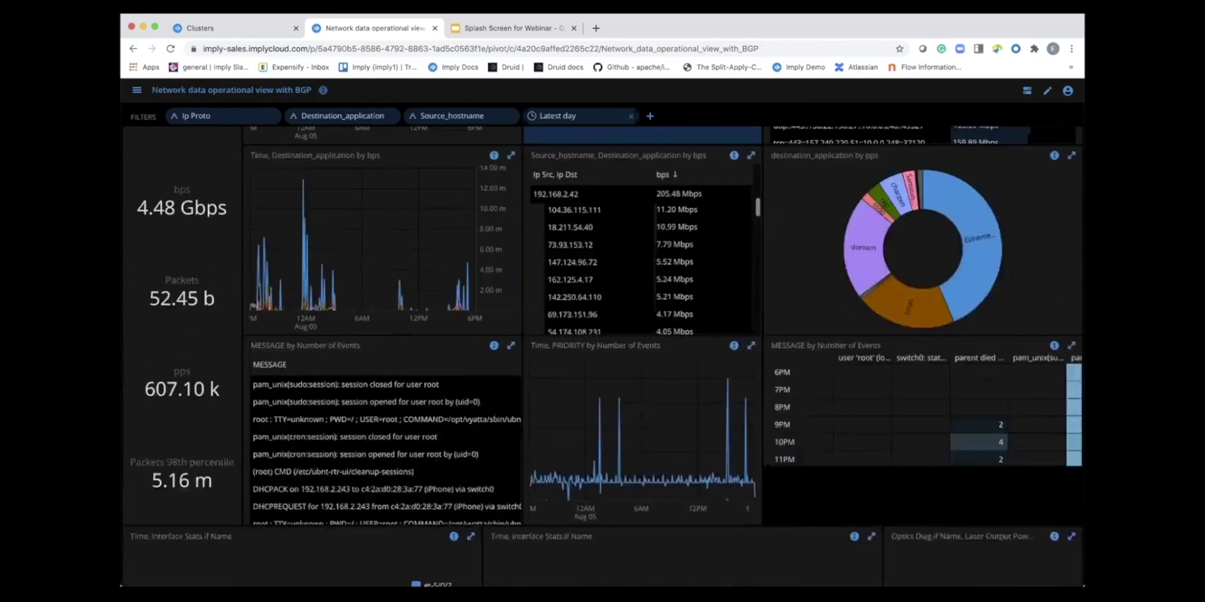
scroll(765, 461, "down", 3)
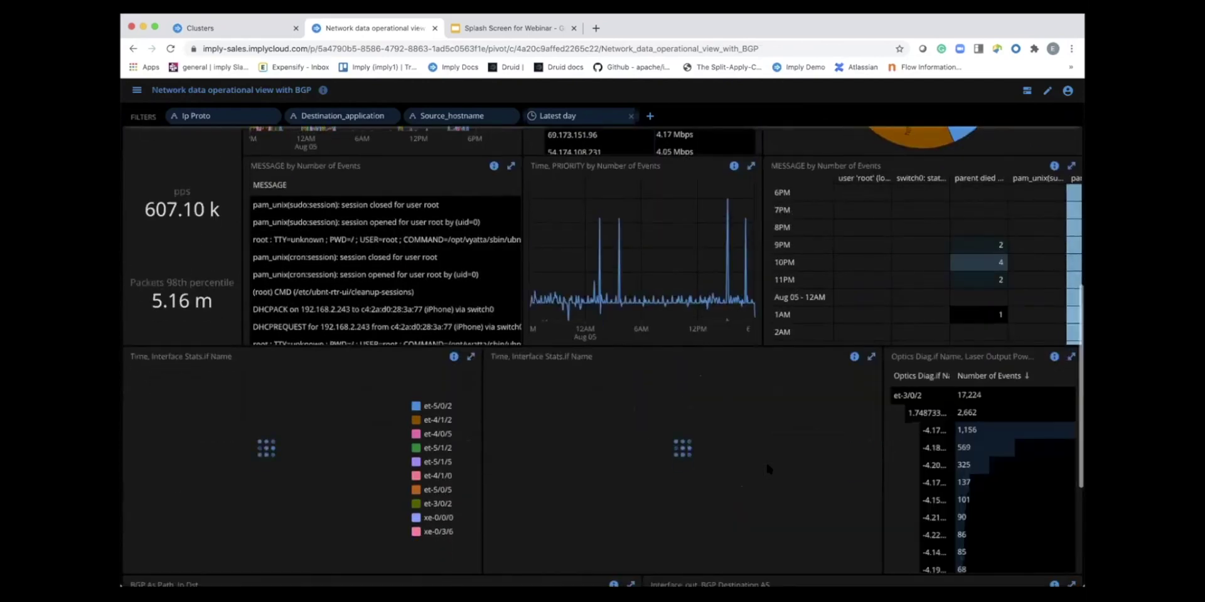
scroll(765, 460, "up", 1)
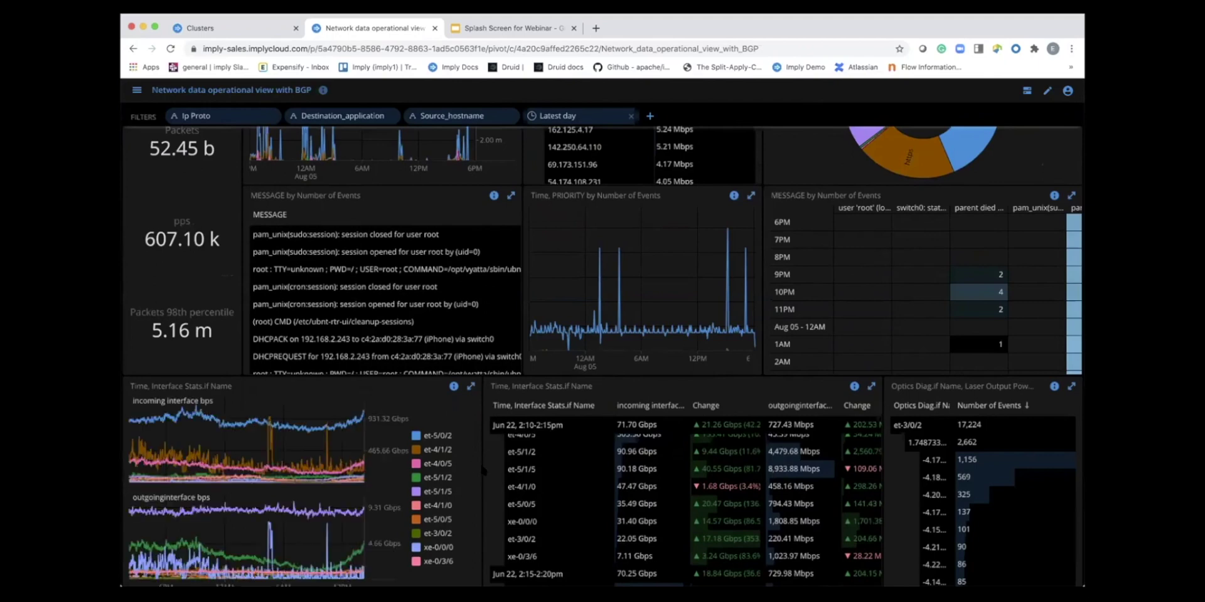
scroll(484, 470, "down", 3)
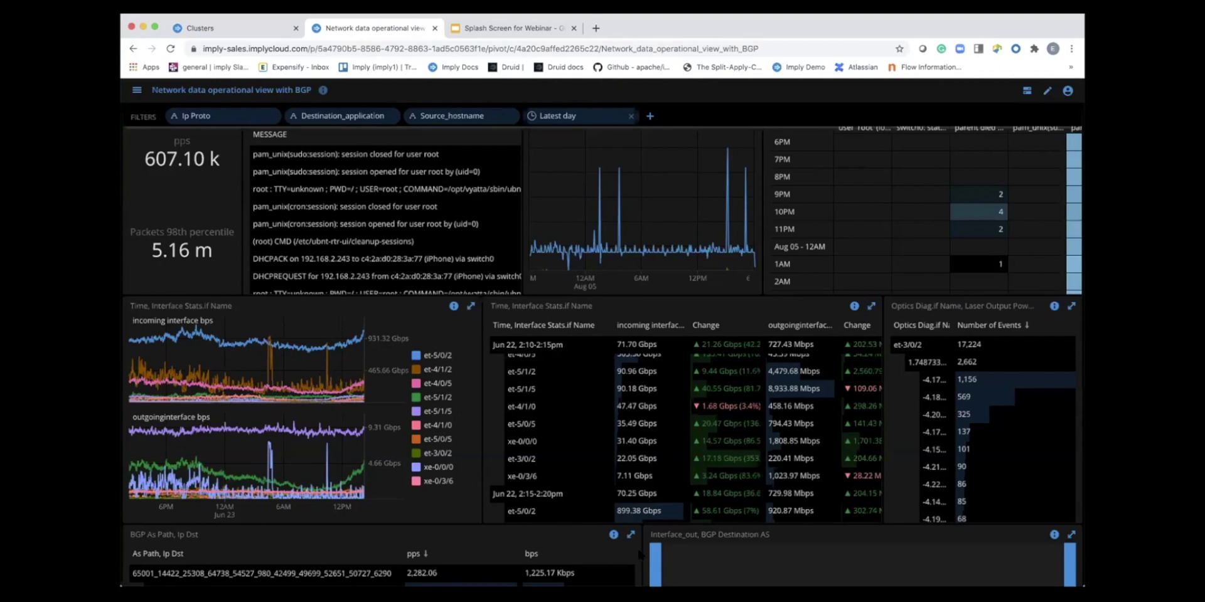
Focus the dashboard on GOOGLE traffic and open the Time by bps chart in its data cube.
scroll(639, 554, "down", 3)
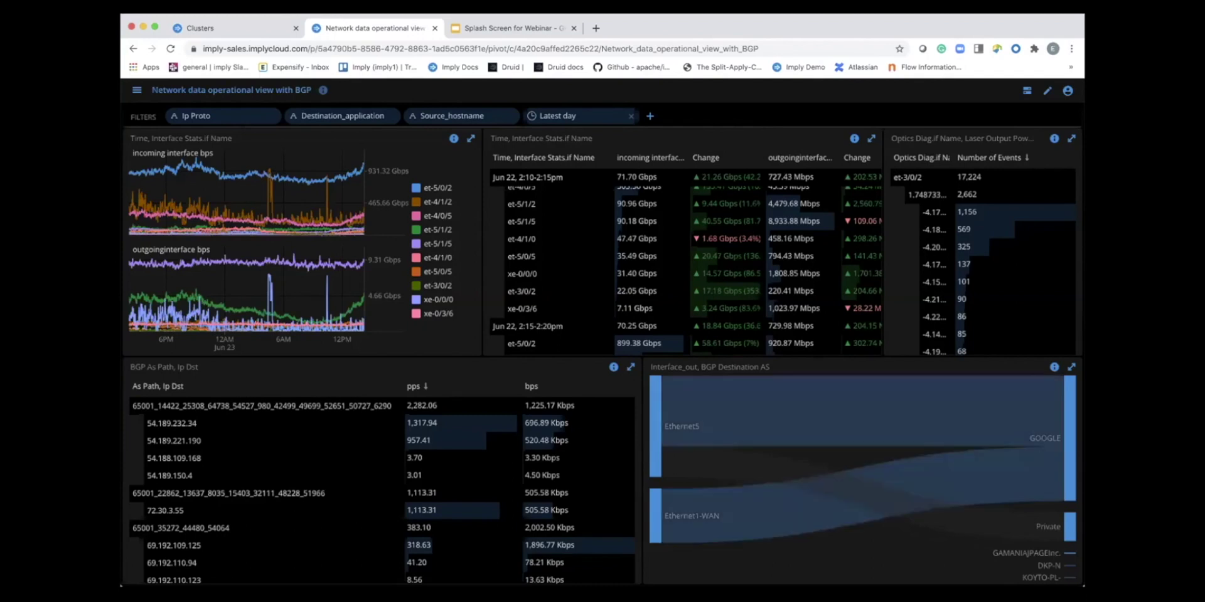
left_click(1069, 439)
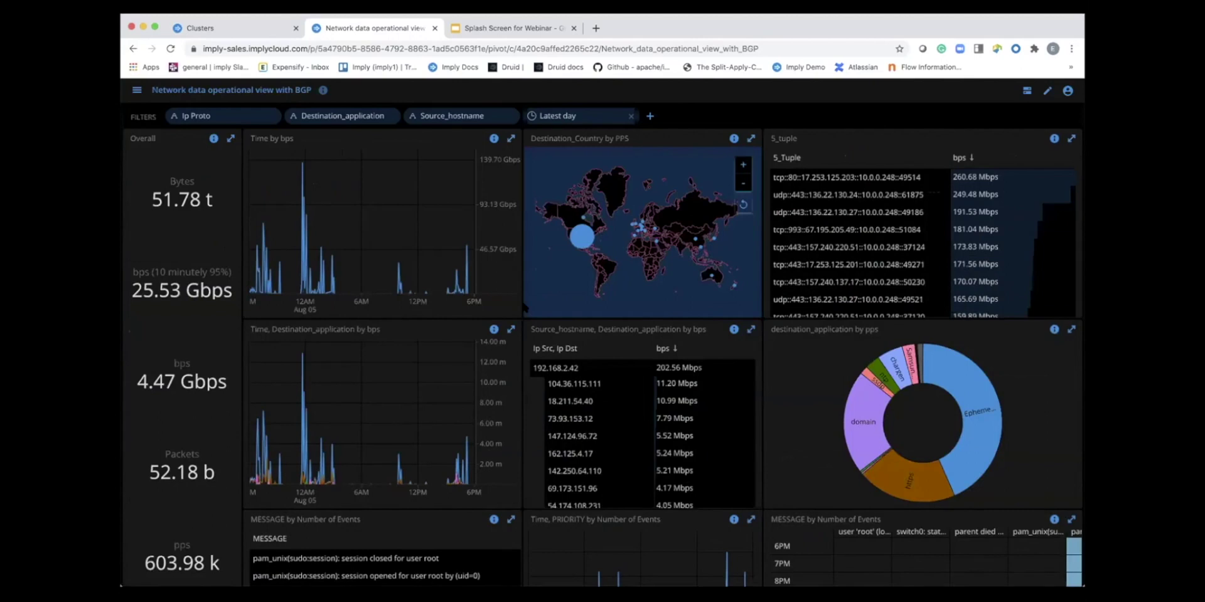
left_click(511, 138)
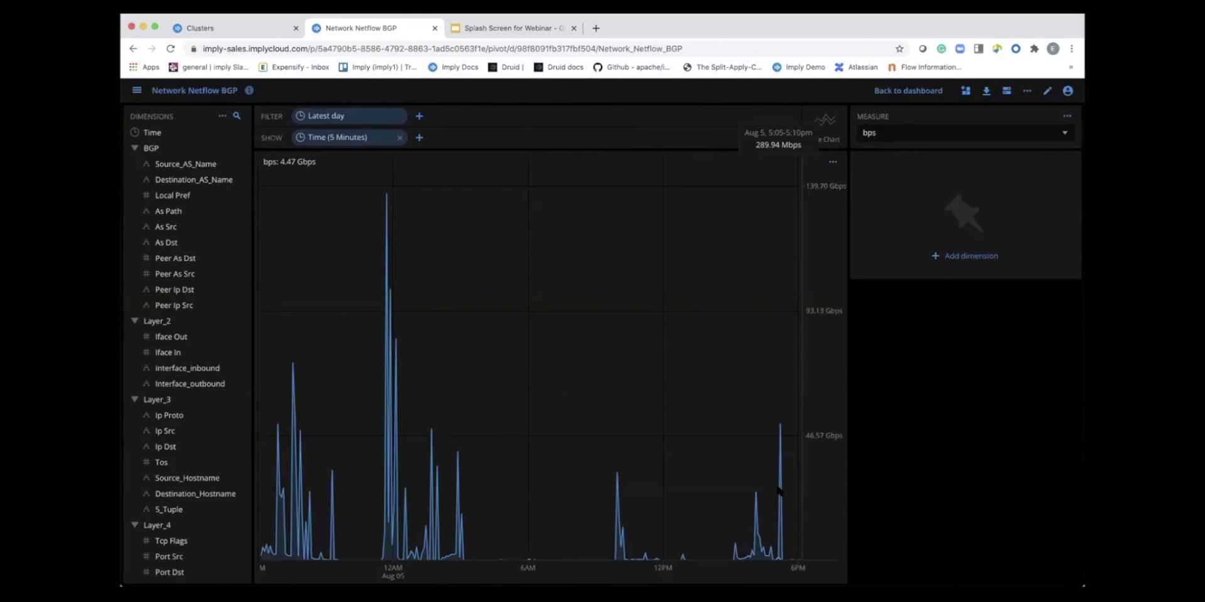
left_click_drag(778, 491, 785, 491)
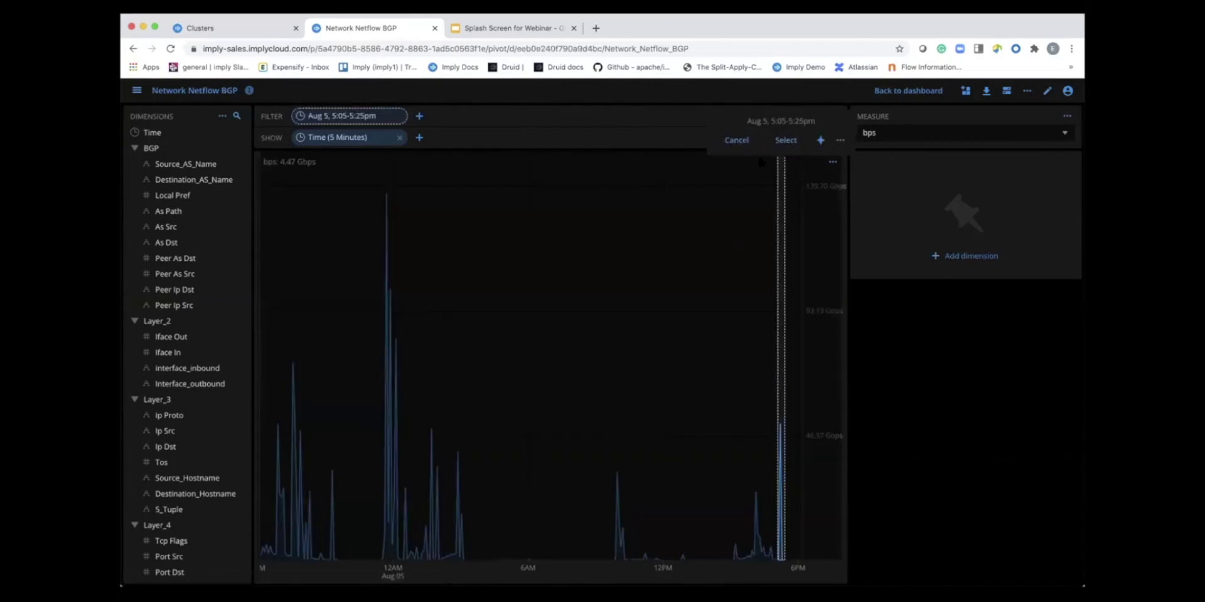
left_click(818, 142)
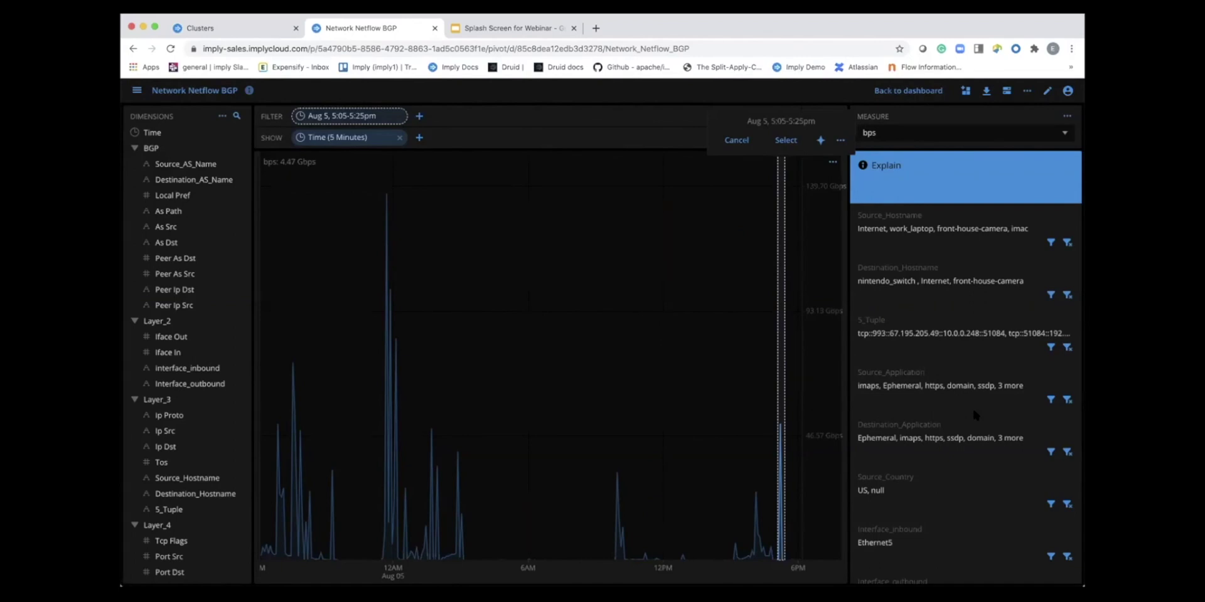
left_click(730, 141)
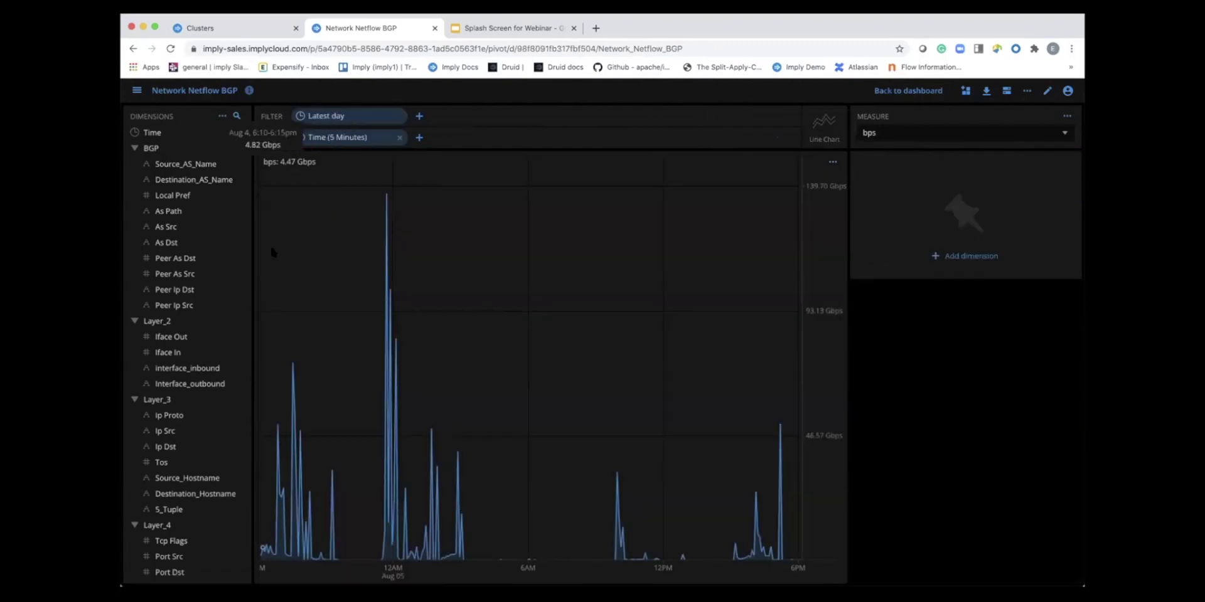
Replace the Time split with an Ip Src breakdown of bps.
left_click(395, 137)
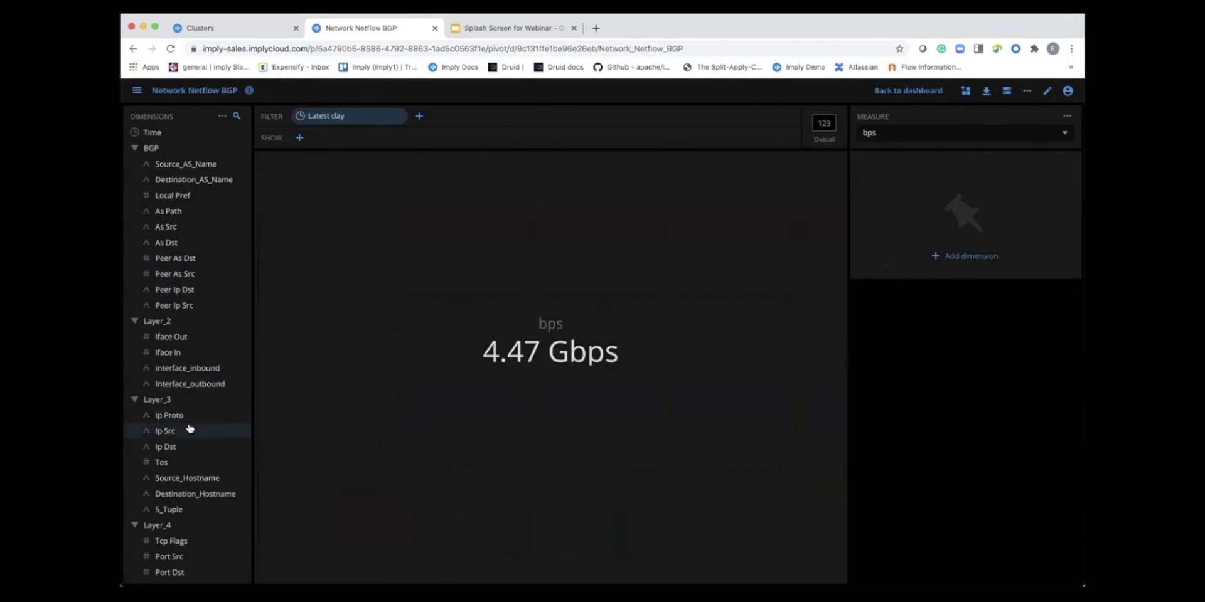
left_click_drag(189, 429, 477, 138)
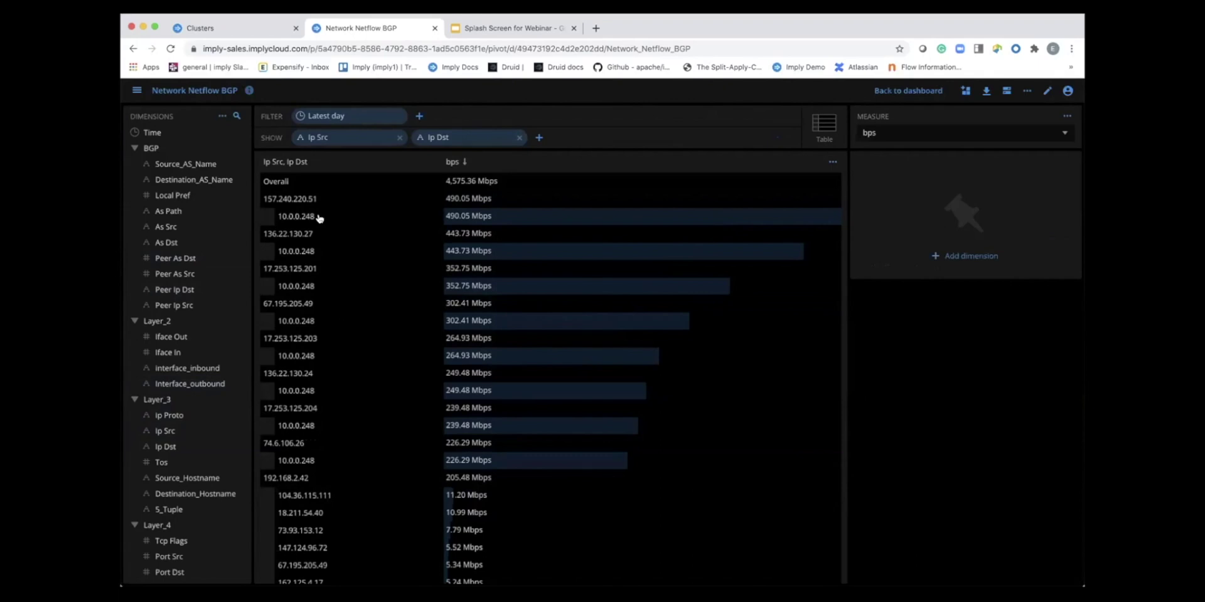
Show pps alongside bps as table measures, sorted by pps.
left_click(892, 133)
left_click(916, 353)
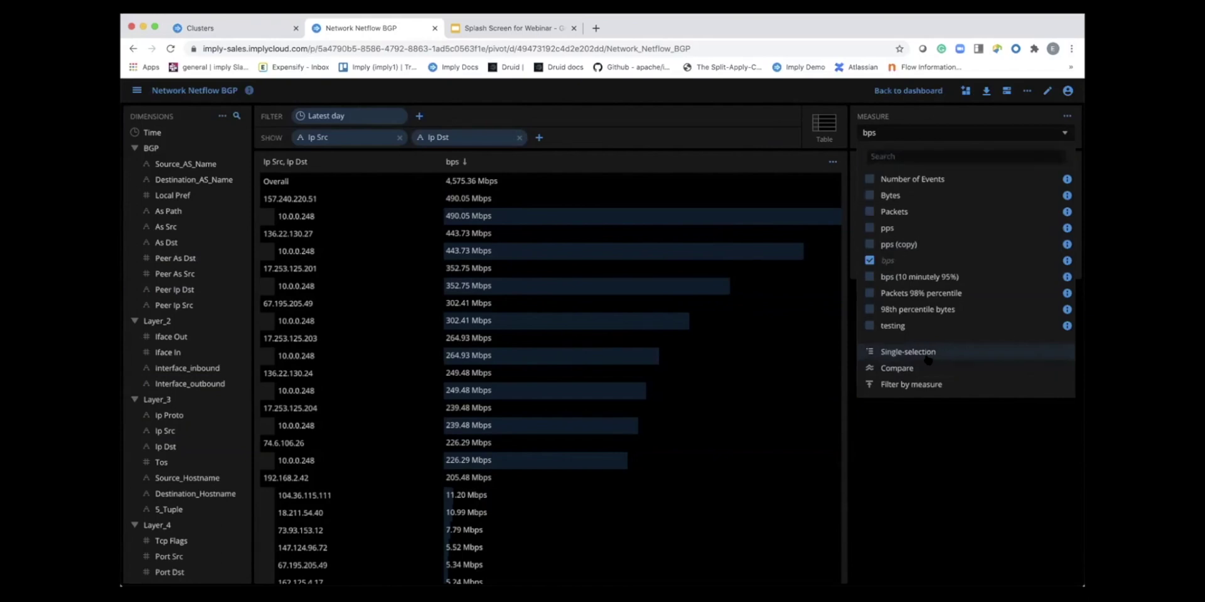
left_click(885, 229)
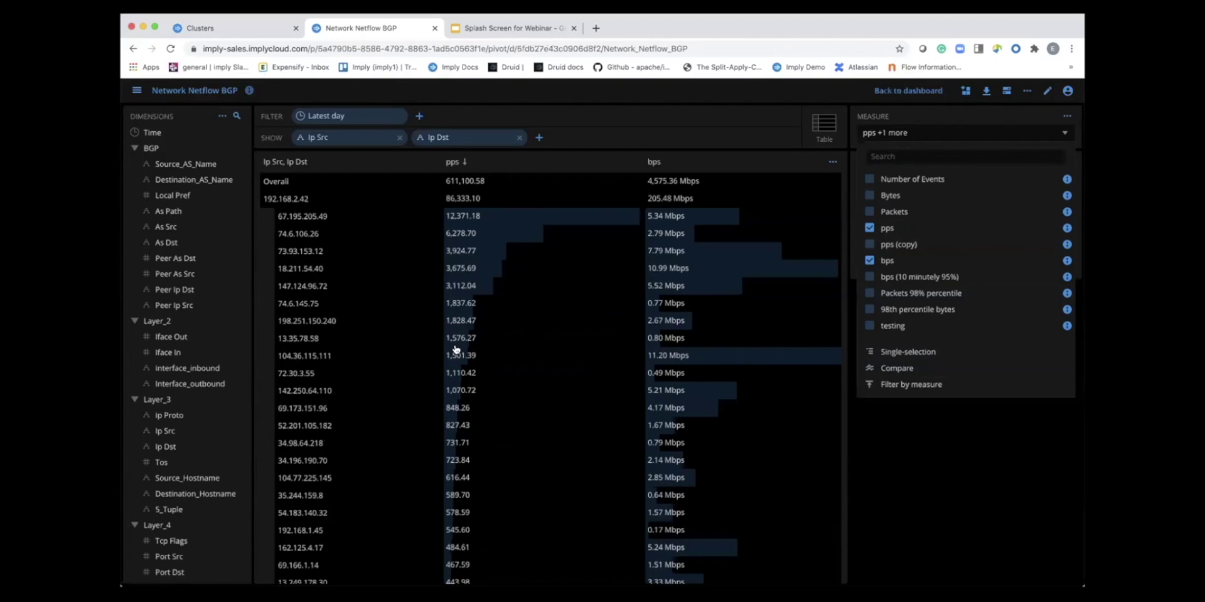
left_click(823, 126)
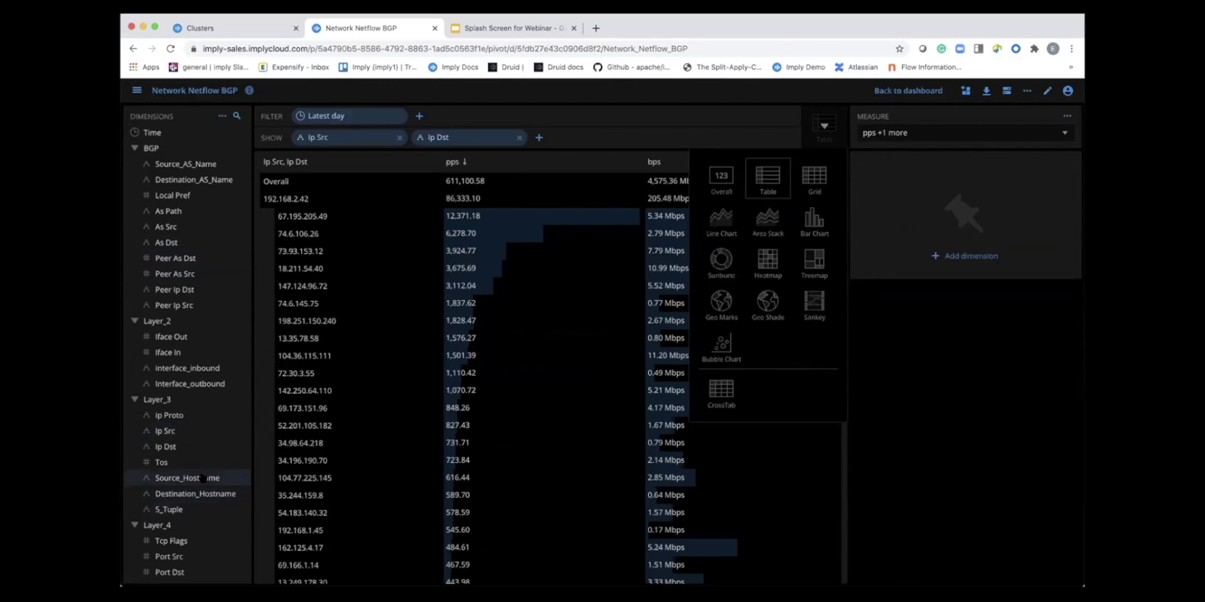
Split the table by Source_Hostname first and Destination_Hostname after Ip Dst.
left_click_drag(203, 479, 295, 137)
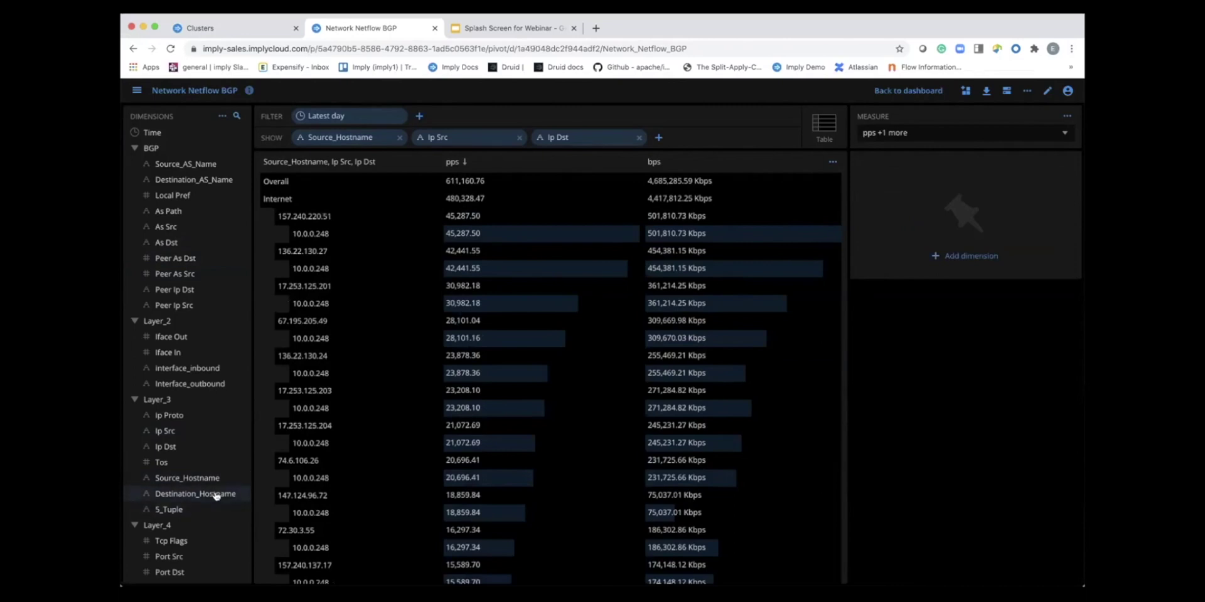
left_click_drag(215, 496, 653, 134)
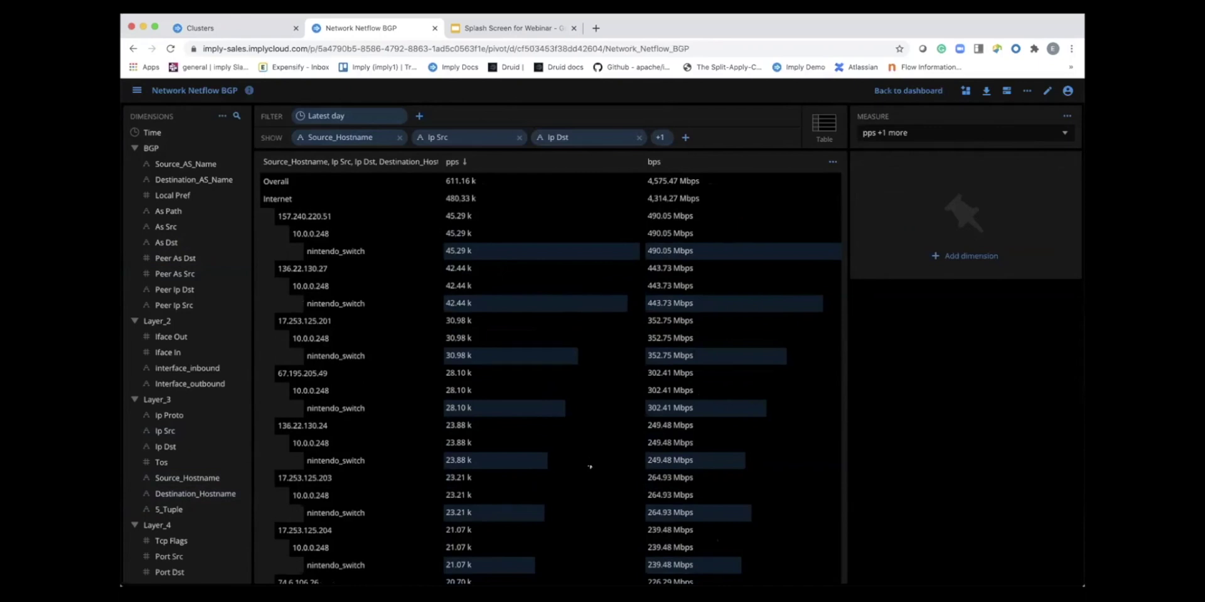
left_click(418, 116)
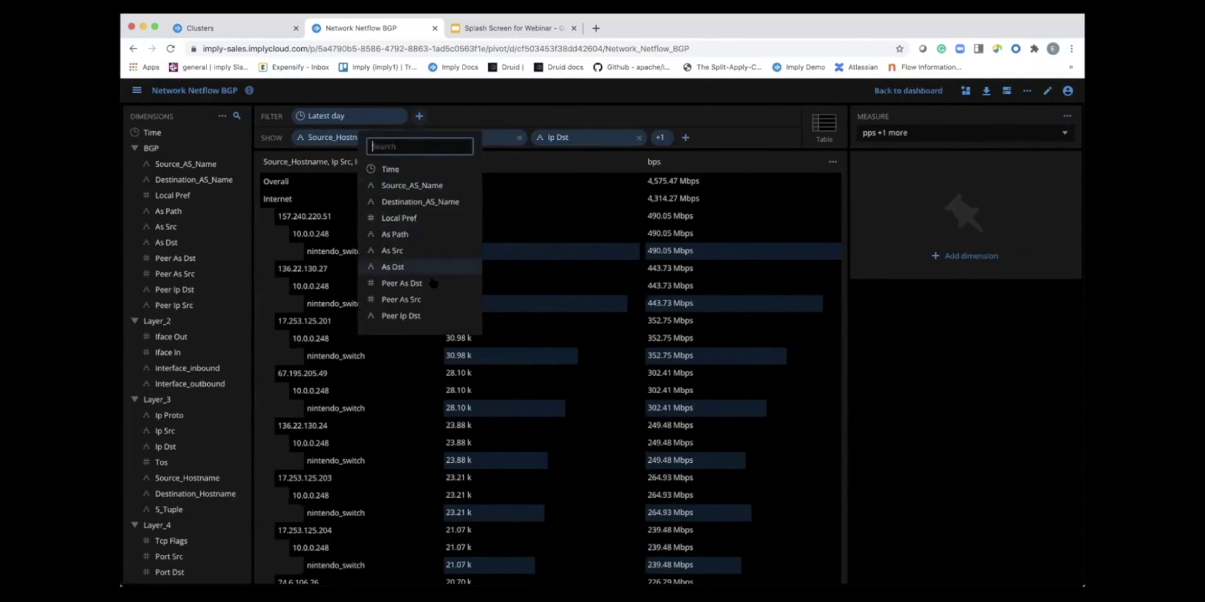
scroll(433, 284, "down", 3)
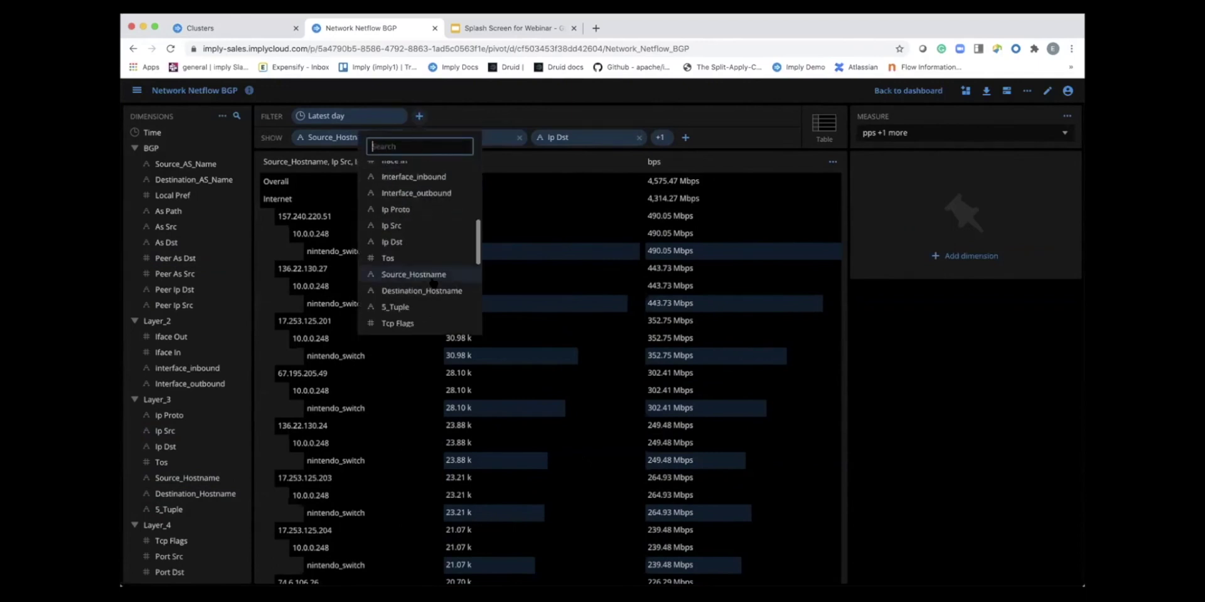
Filter the table to Ip Src 192.168.2.42.
left_click(394, 226)
left_click(439, 182)
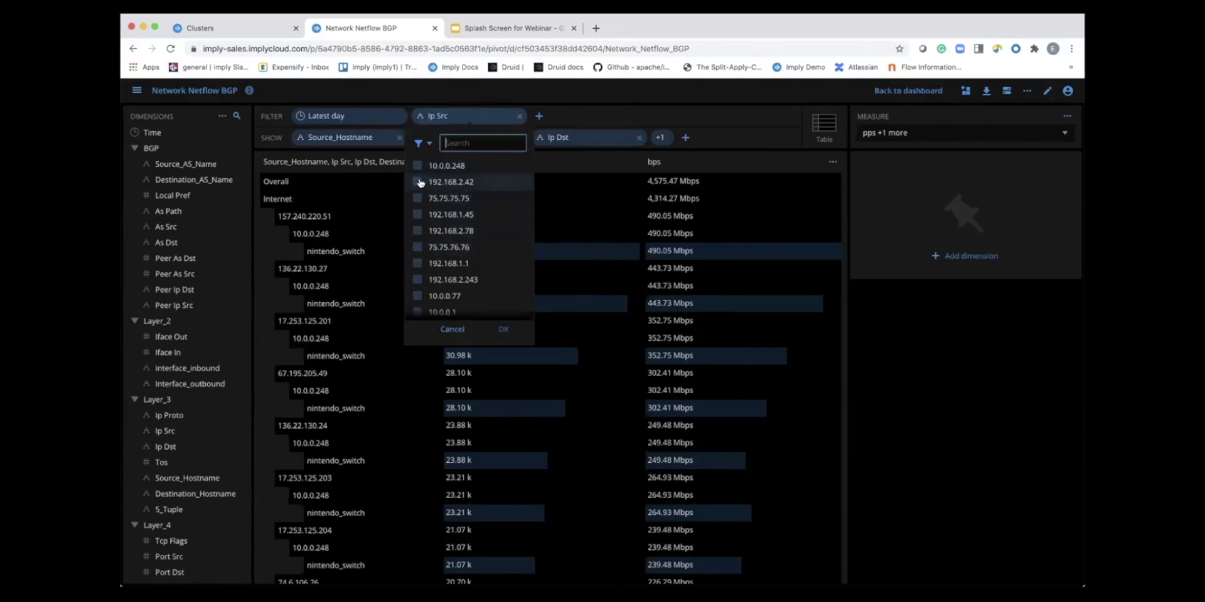
left_click(505, 330)
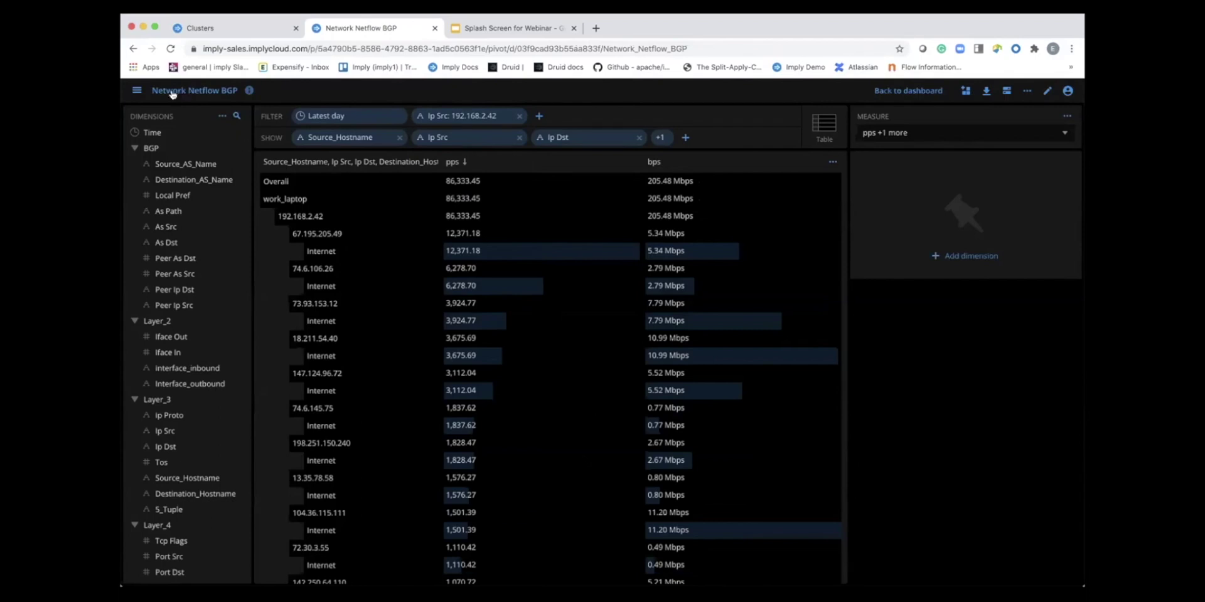
left_click(136, 90)
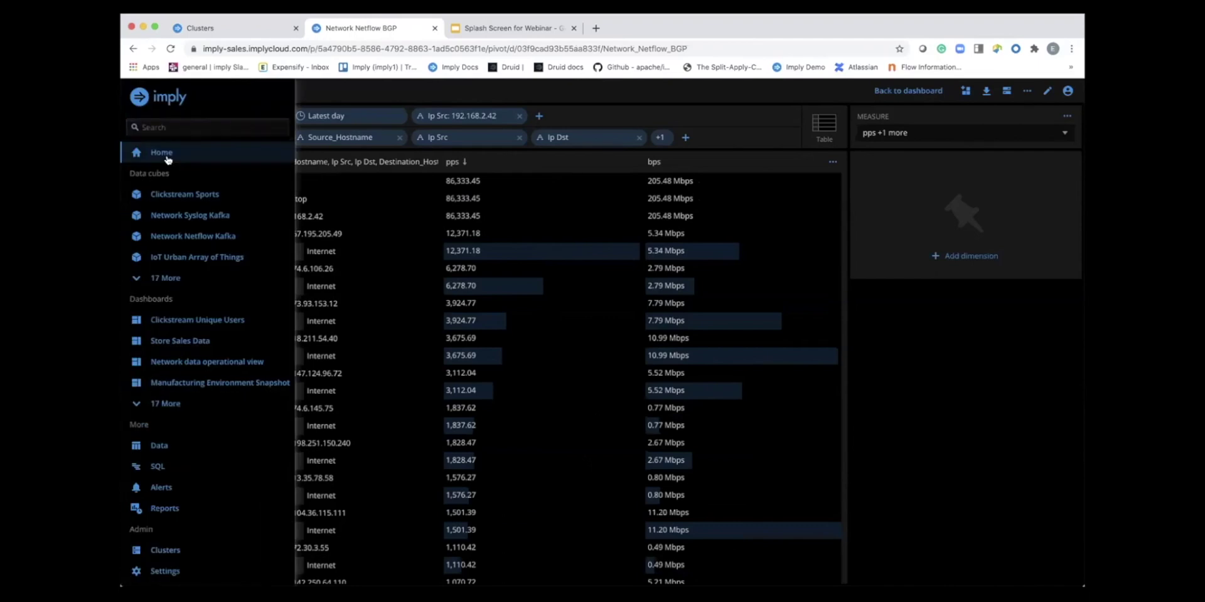
Go to the Home page and show the Alerts list.
left_click(165, 155)
left_click(422, 94)
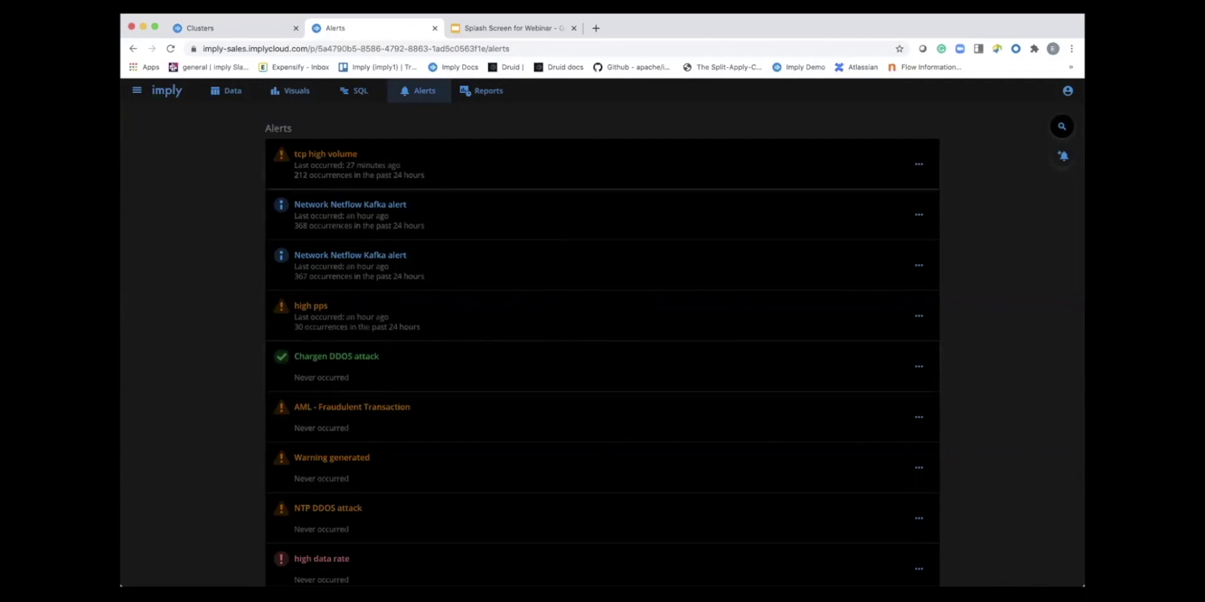
Show the tcp high volume alert's occurrences, latest August 5th 2020, 1:46 pm at 890.24 Mbps.
left_click(422, 158)
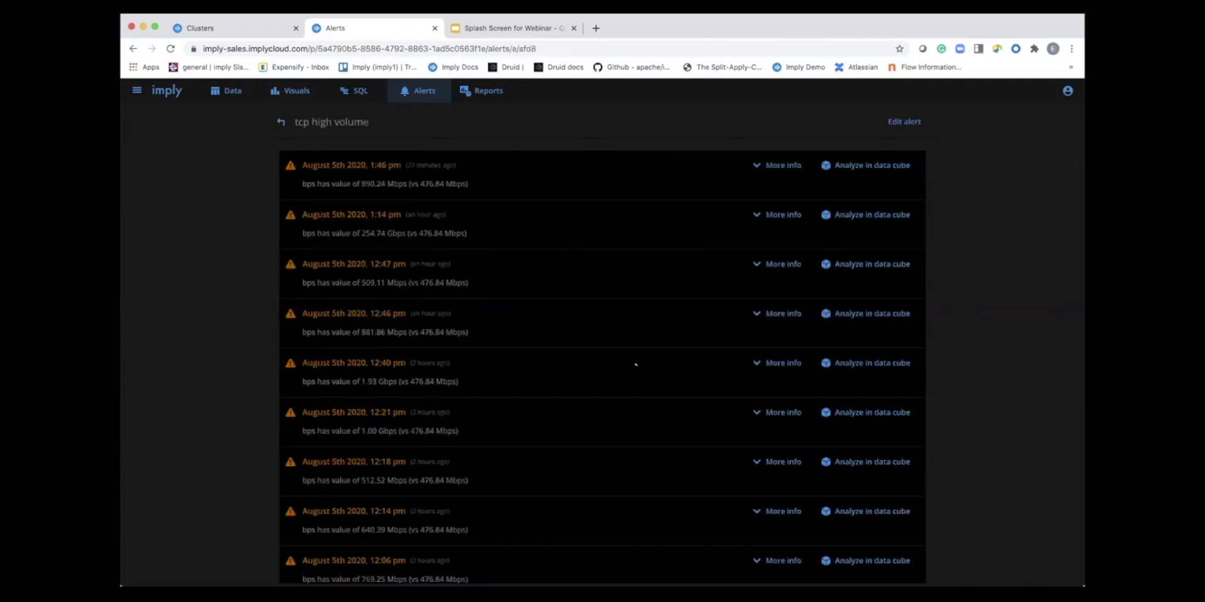